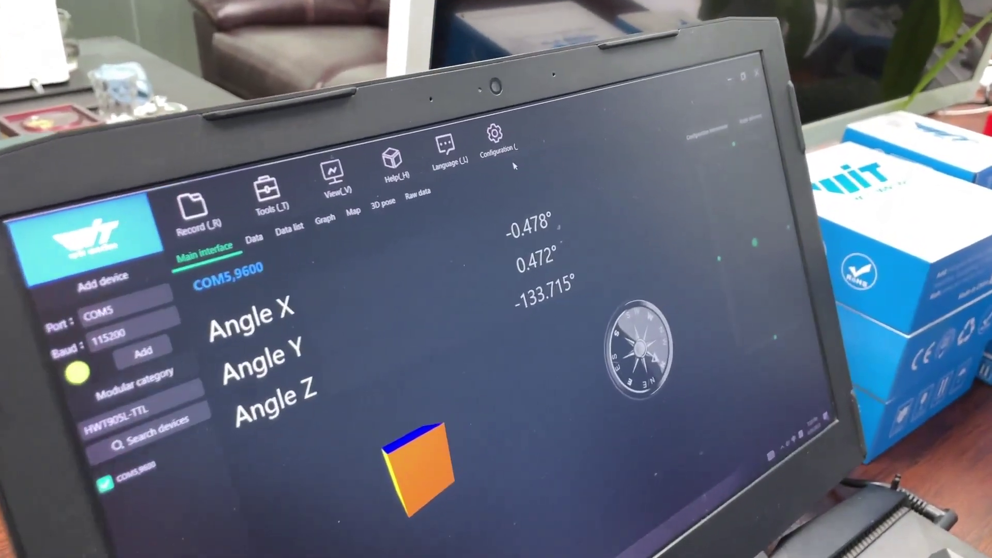
Bring up Sensor Configuration beside the Data page showing live acceleration near 0.011 g X, 1.003 g Z.
click(541, 165)
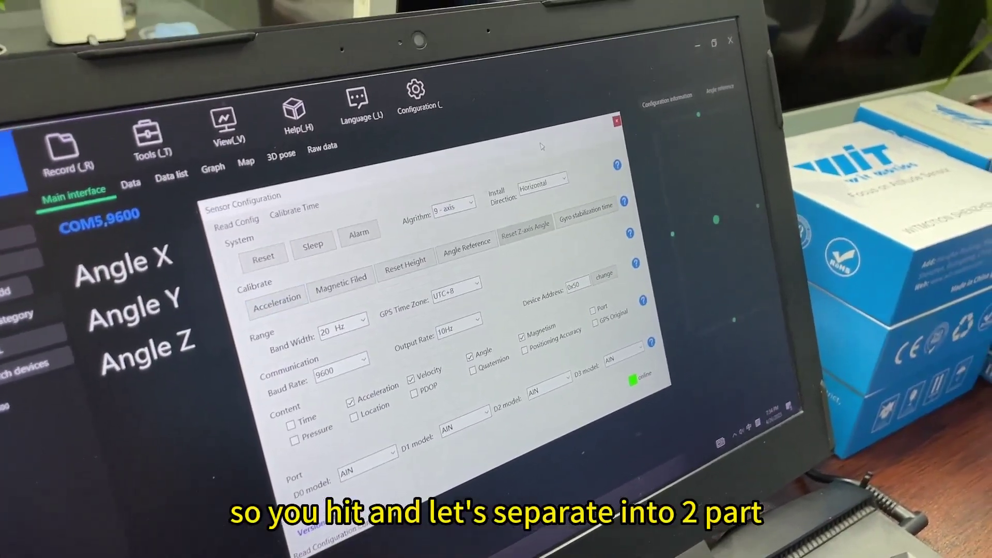
drag(580, 101, 552, 254)
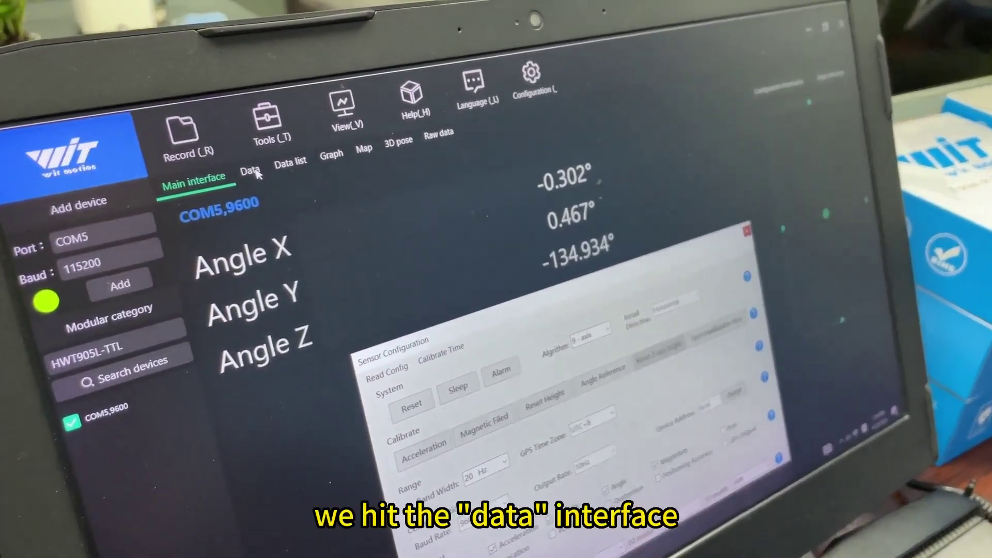
click(256, 175)
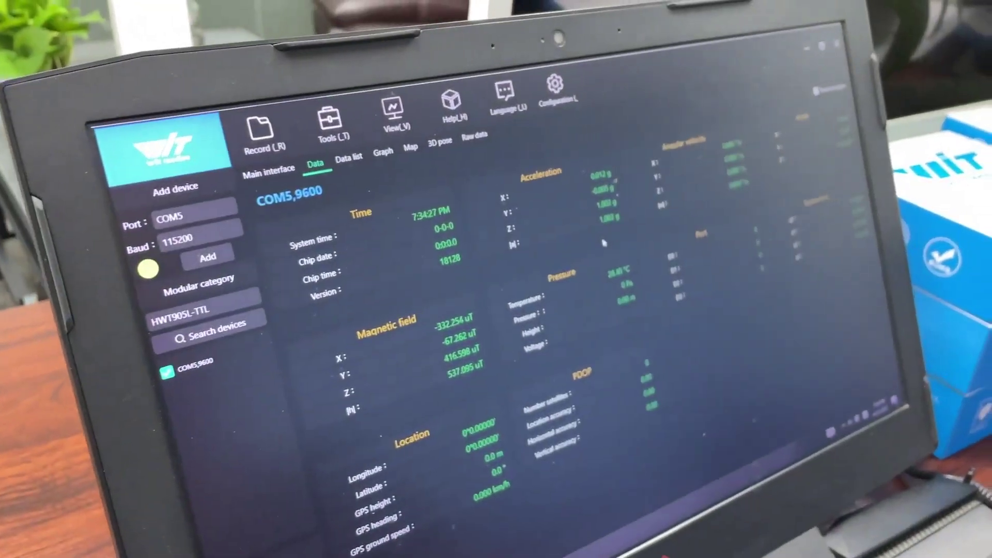
mouse_move(478, 545)
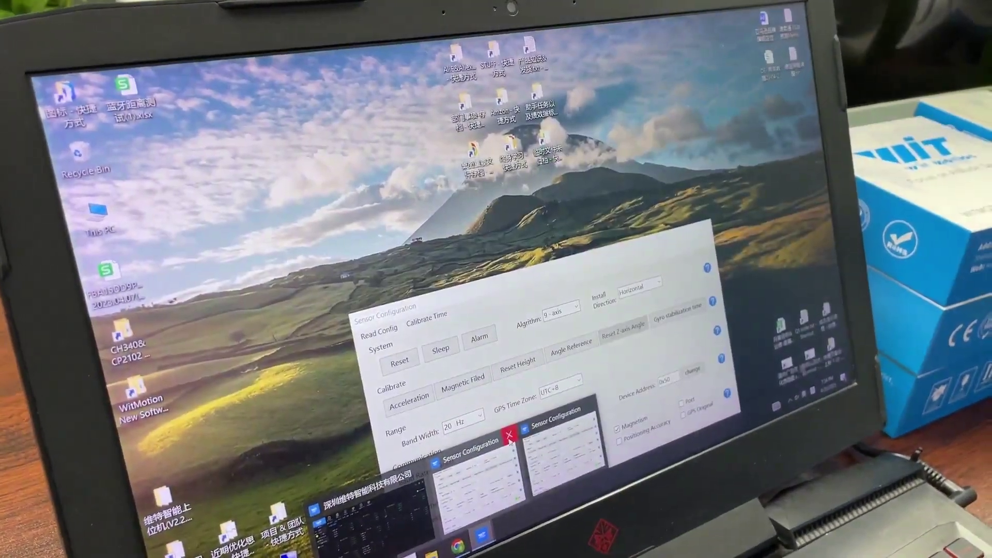
Run the Acceleration calibration to success and confirm Angle X and Y read near 0° on the main interface.
click(475, 469)
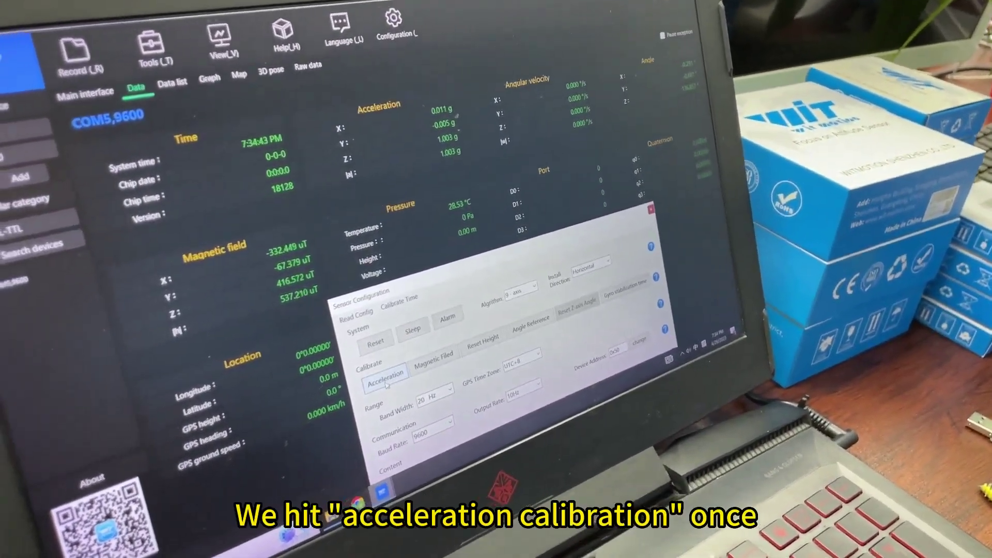
click(363, 373)
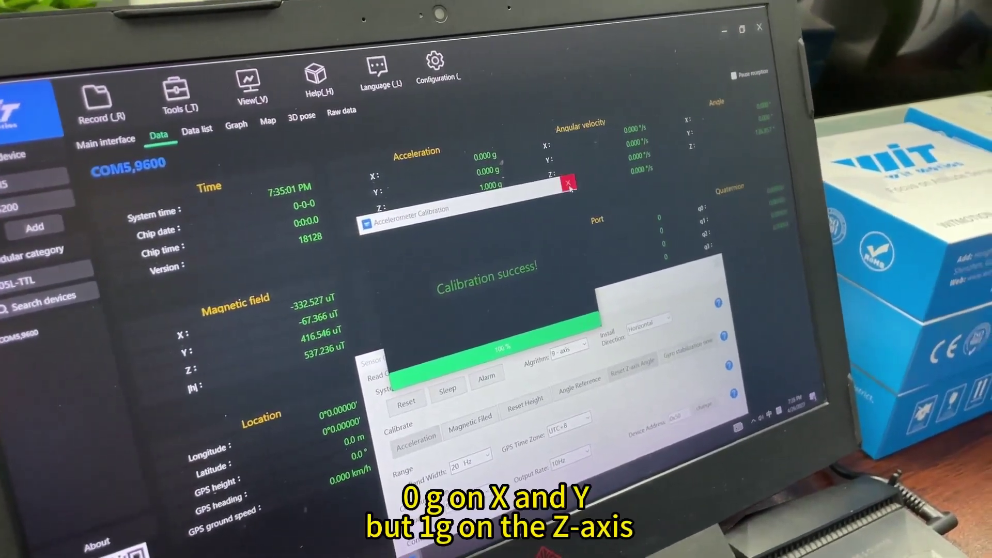
click(637, 203)
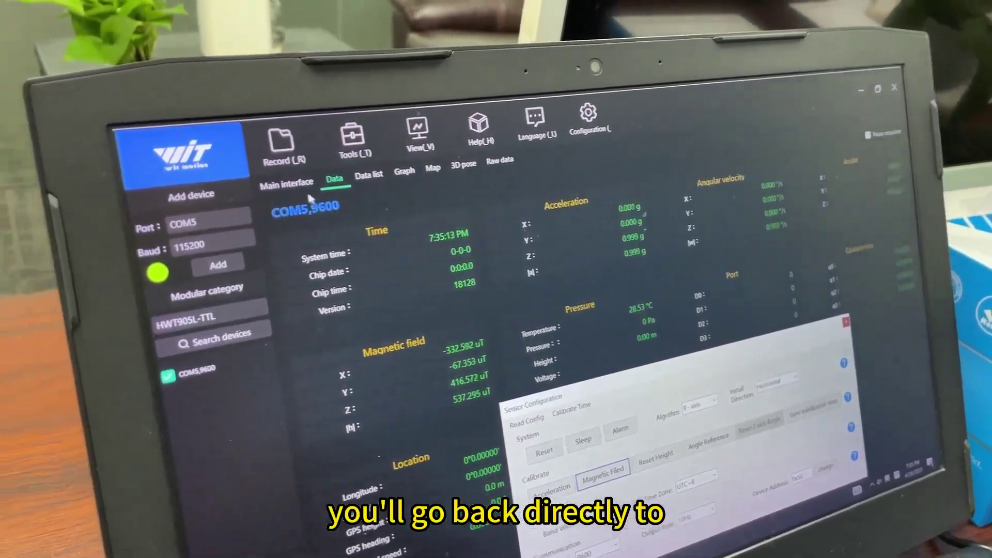
click(288, 185)
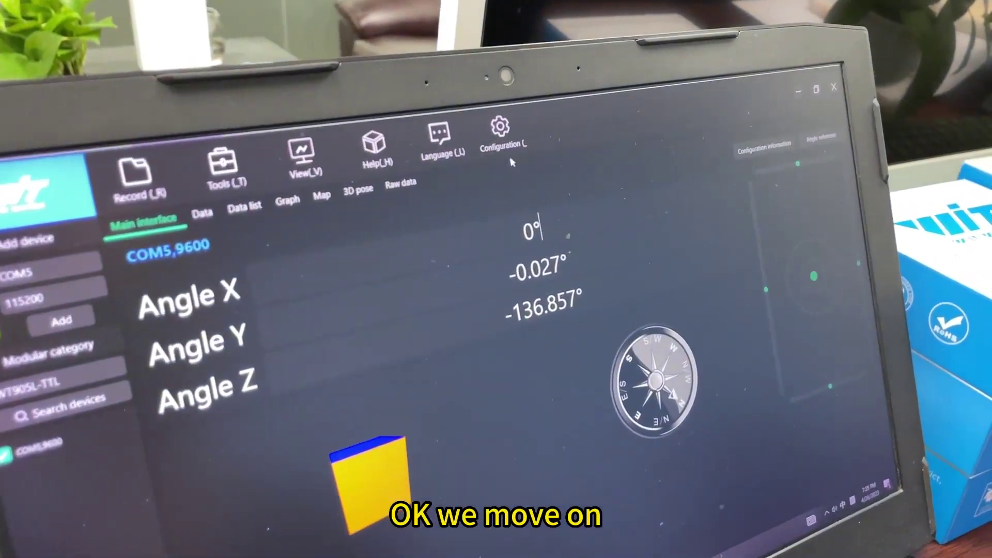
Reopen Sensor Configuration and move it down so the angle readings stay visible for Angle Reference.
click(556, 137)
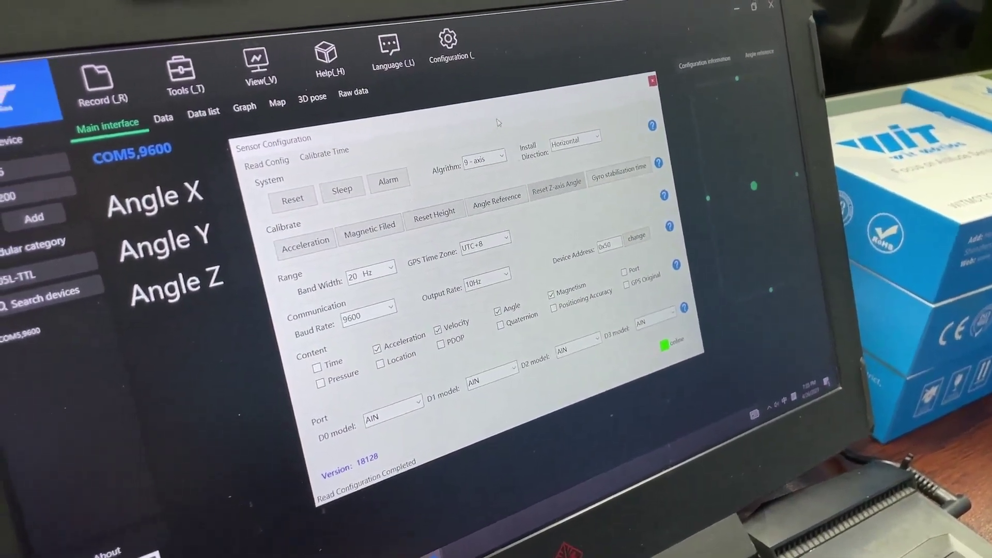
drag(489, 120, 511, 259)
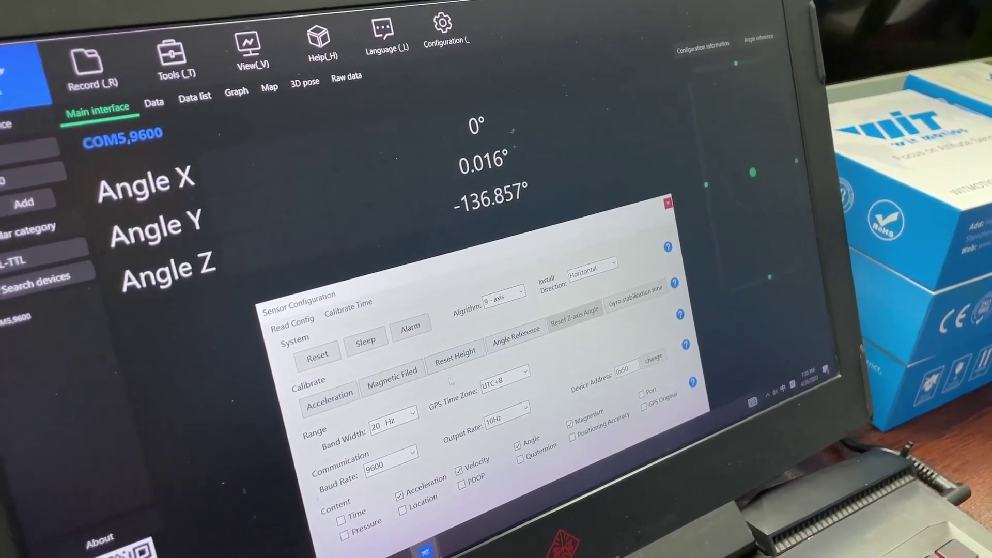